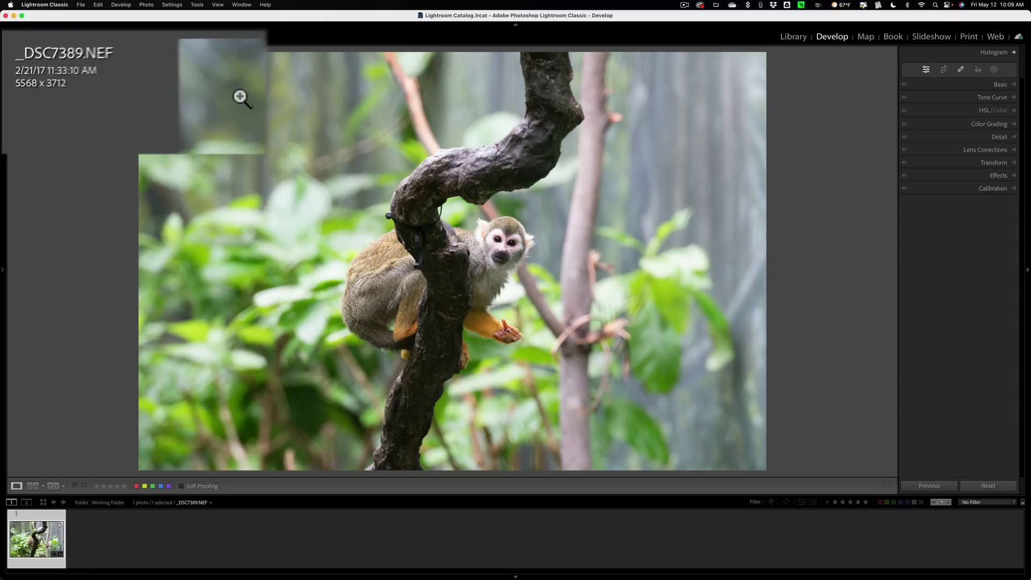
Show the camera info overlay (NIKON D500, 1/500 sec, f/5.6, ISO 6400) and inspect the monkey's face at 1:1
click(125, 89)
key(i)
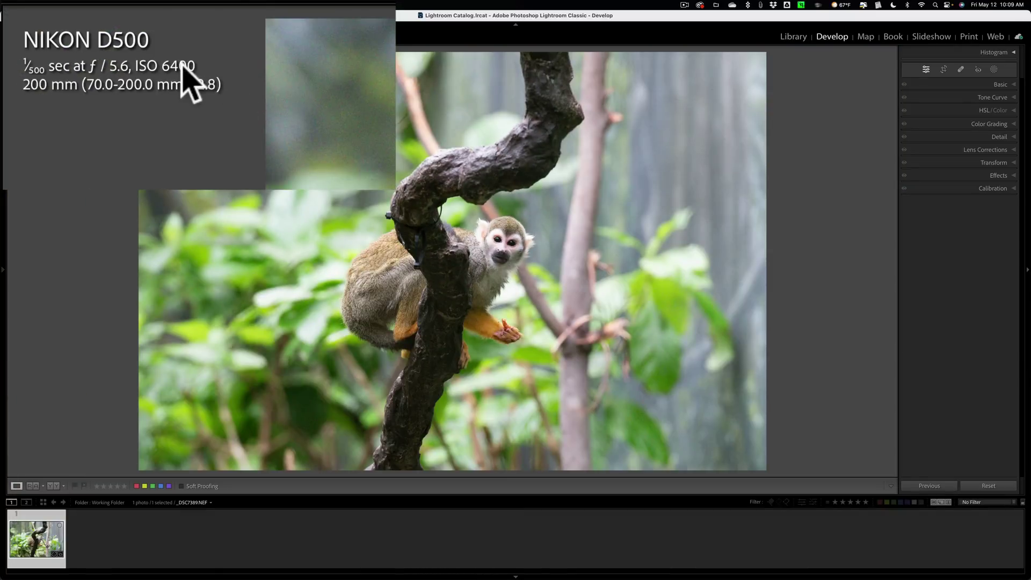
click(537, 203)
drag(536, 203, 558, 136)
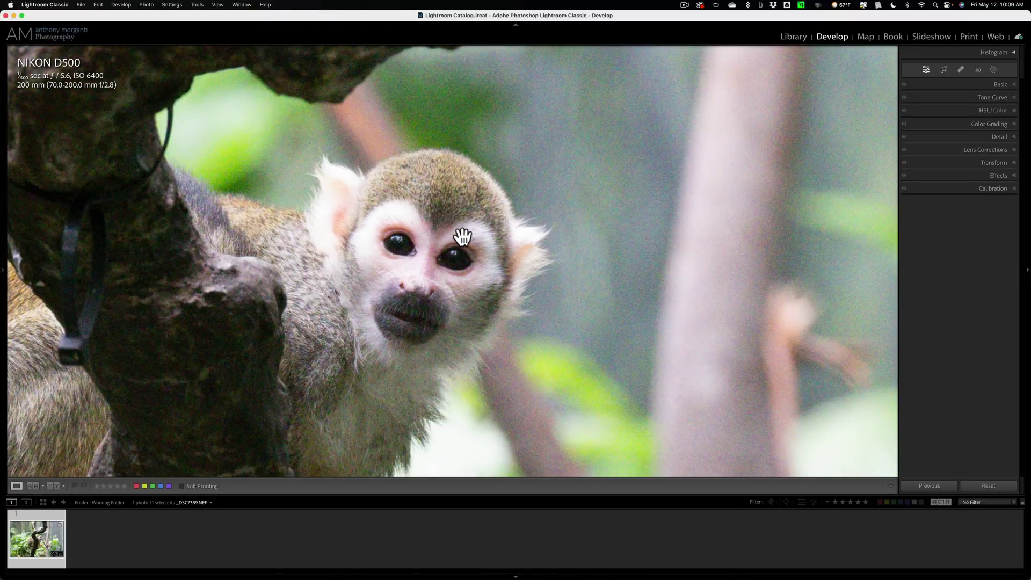
click(535, 202)
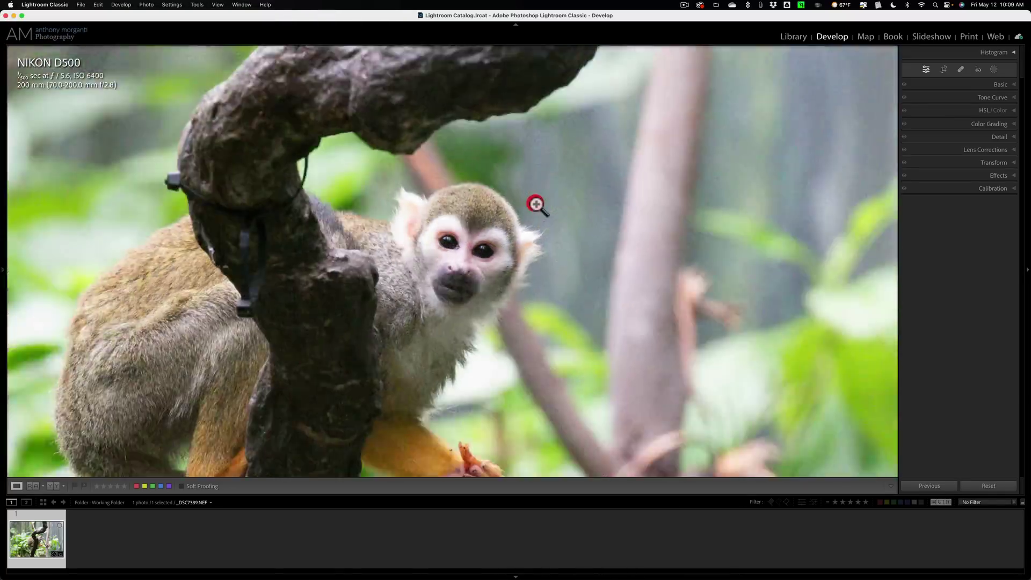
Reset the photo's develop settings and bring up its Edit In list of external editors
click(986, 483)
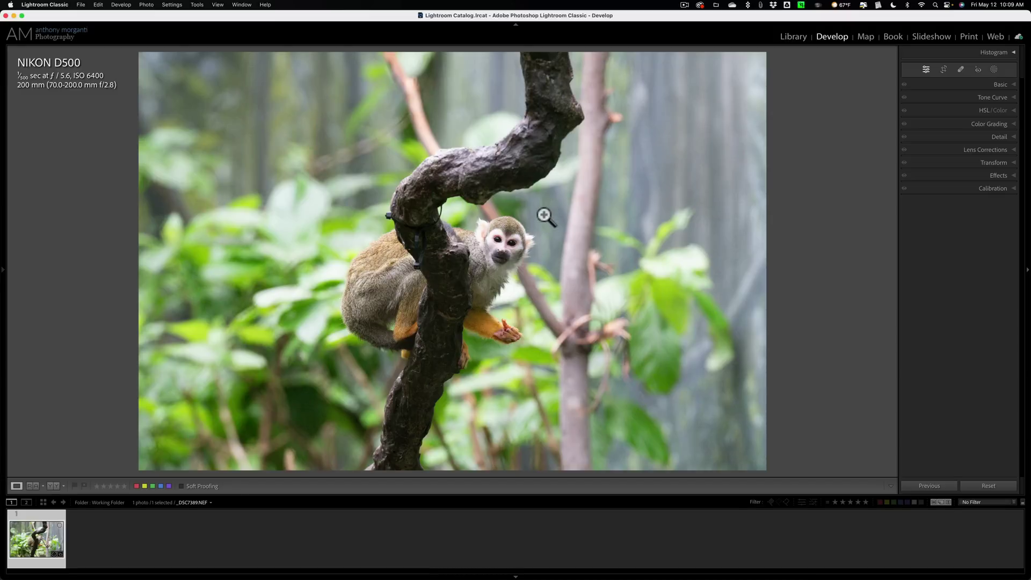
right_click(559, 182)
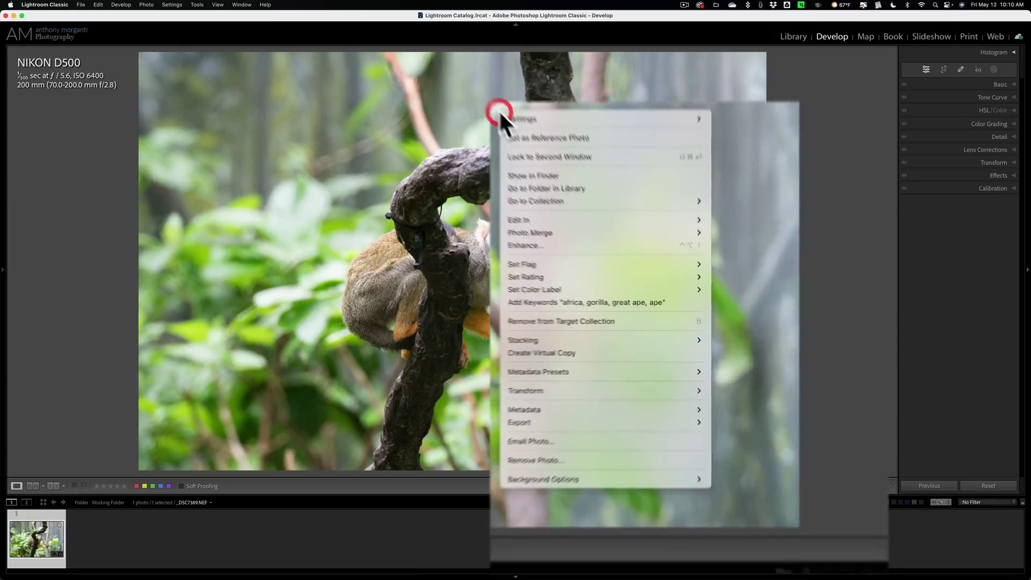
mouse_move(528, 160)
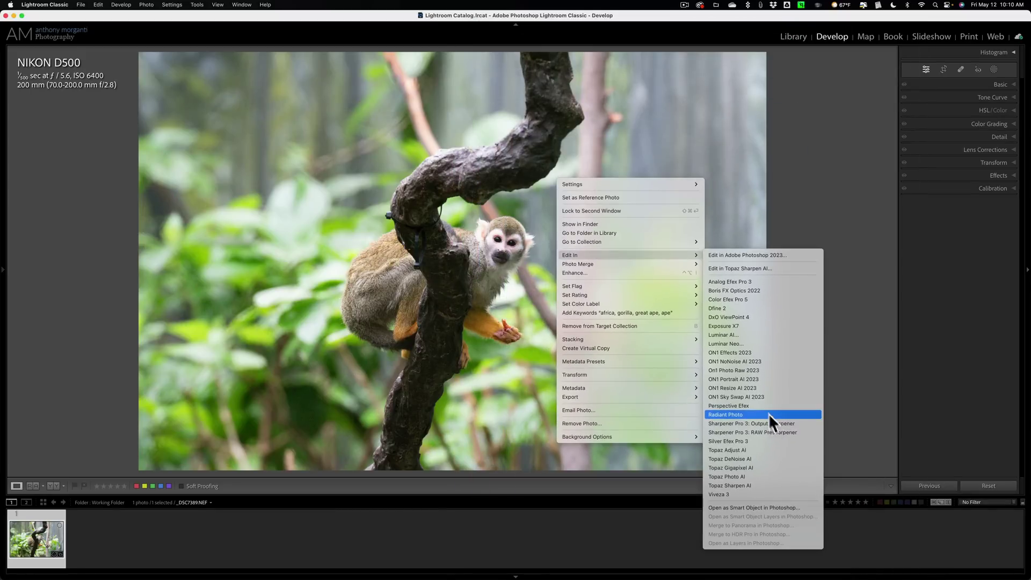
Dismiss the editor list and run File > Plug-in Extras > Process with Topaz Photo AI
click(721, 214)
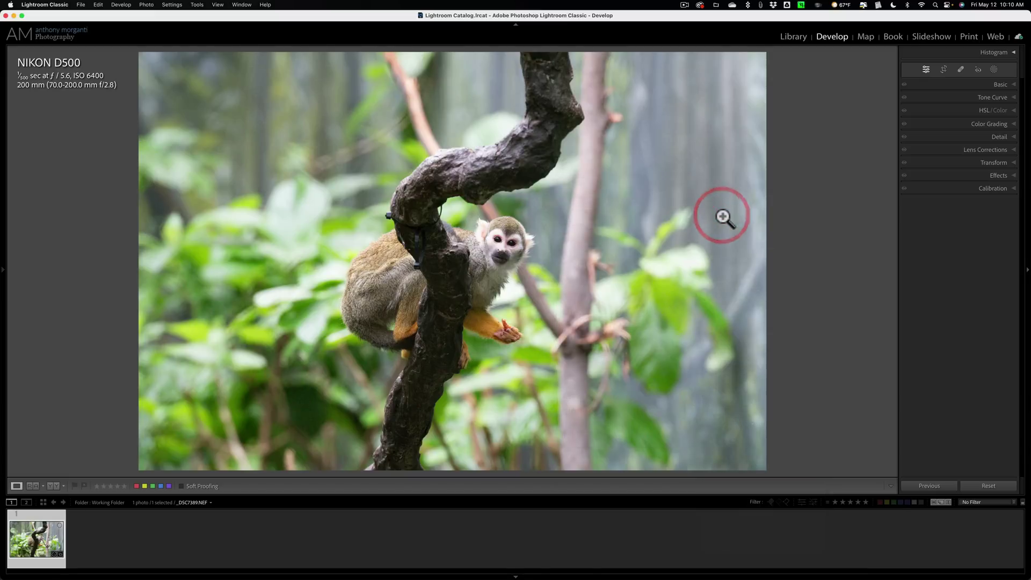
click(81, 5)
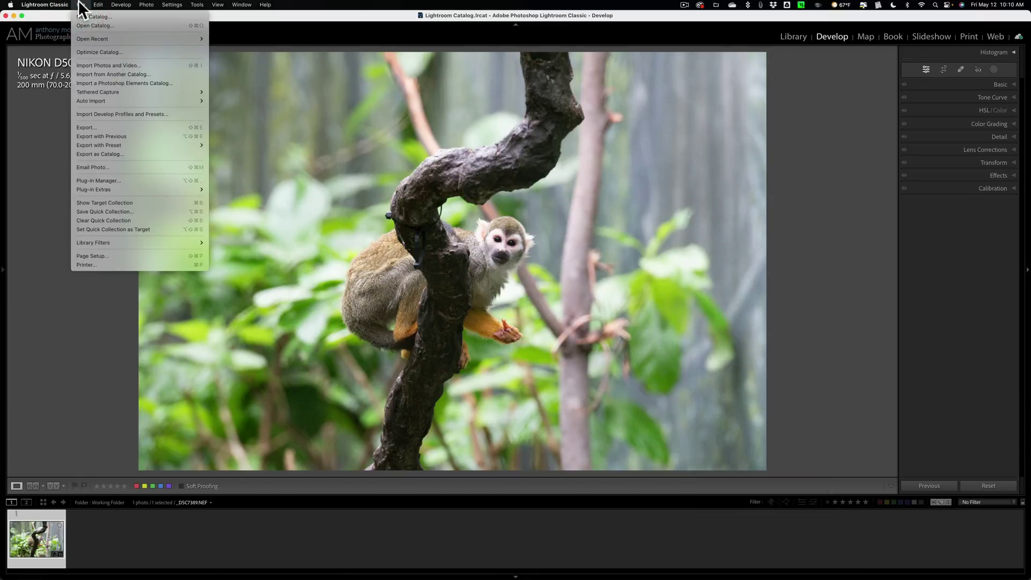
mouse_move(167, 189)
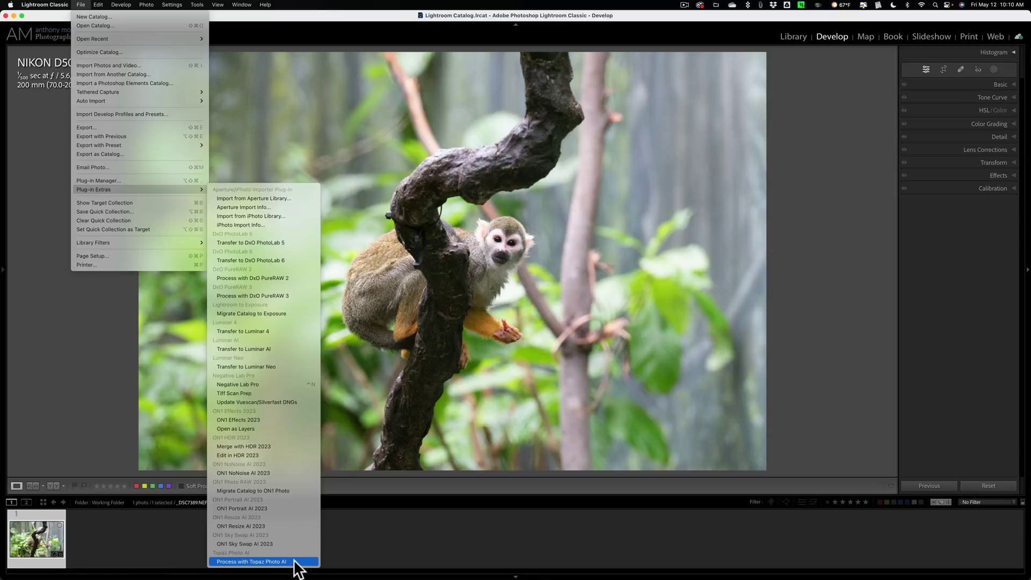
click(294, 561)
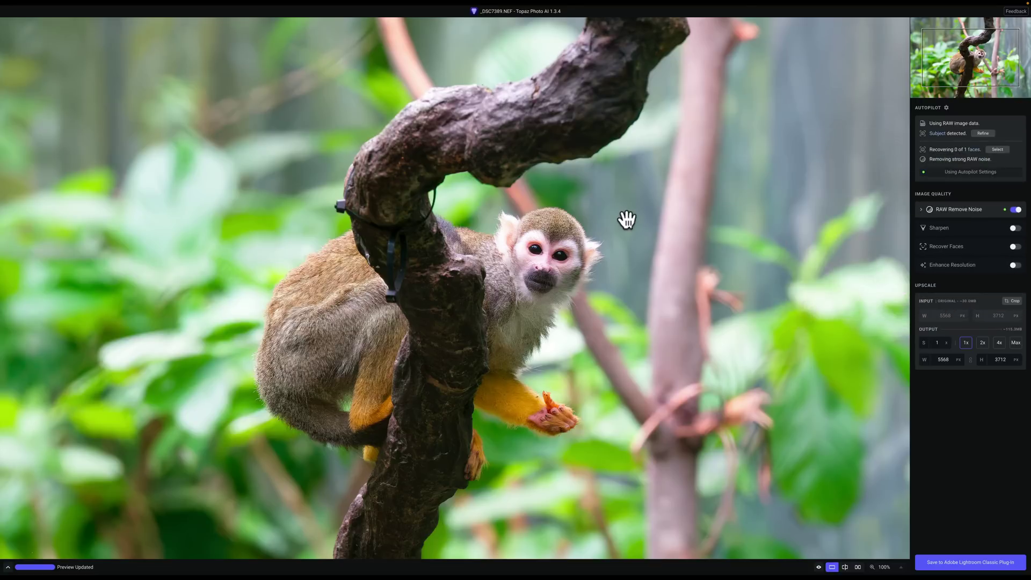
click(626, 219)
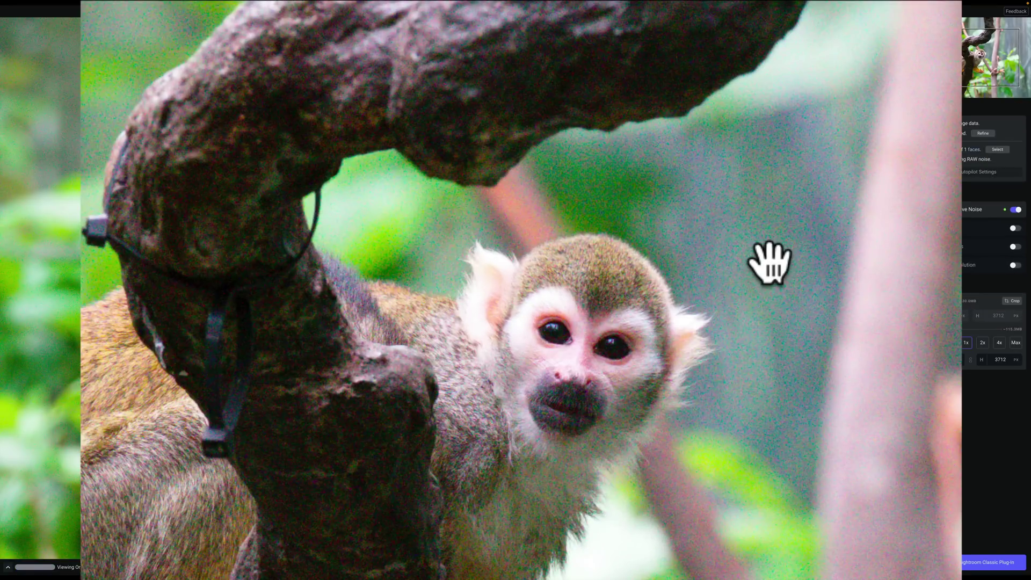
click(769, 263)
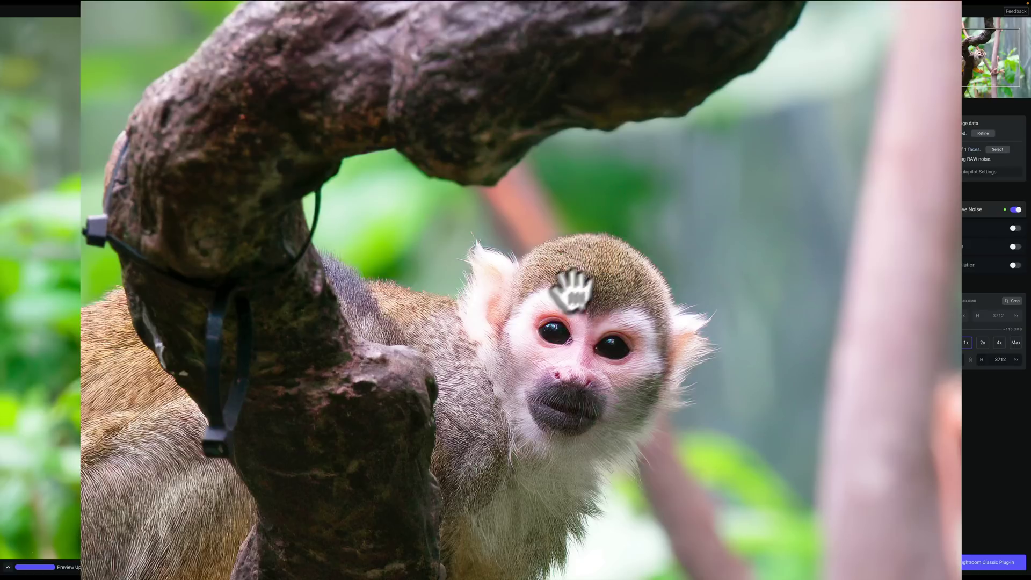
click(908, 220)
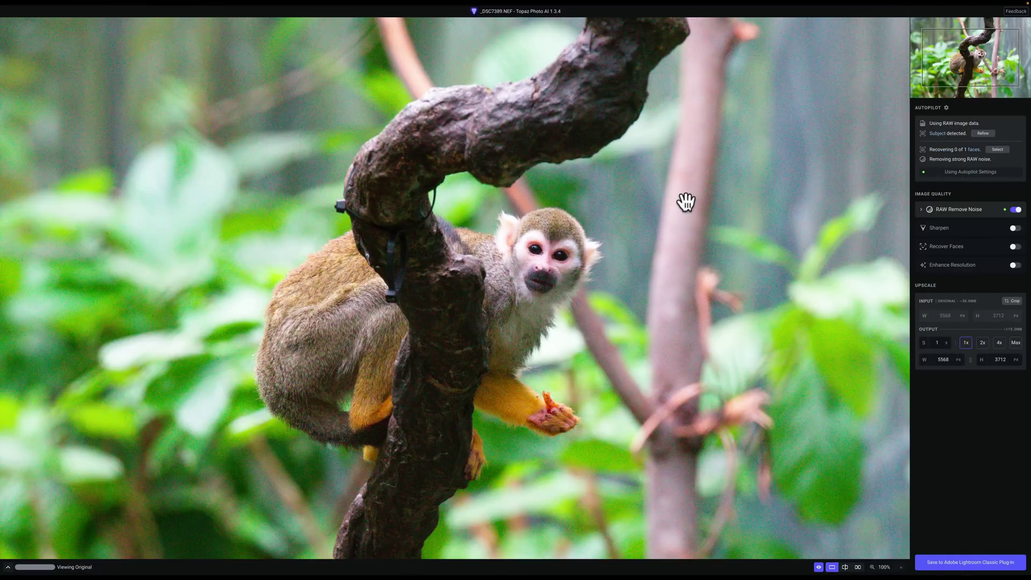
click(686, 202)
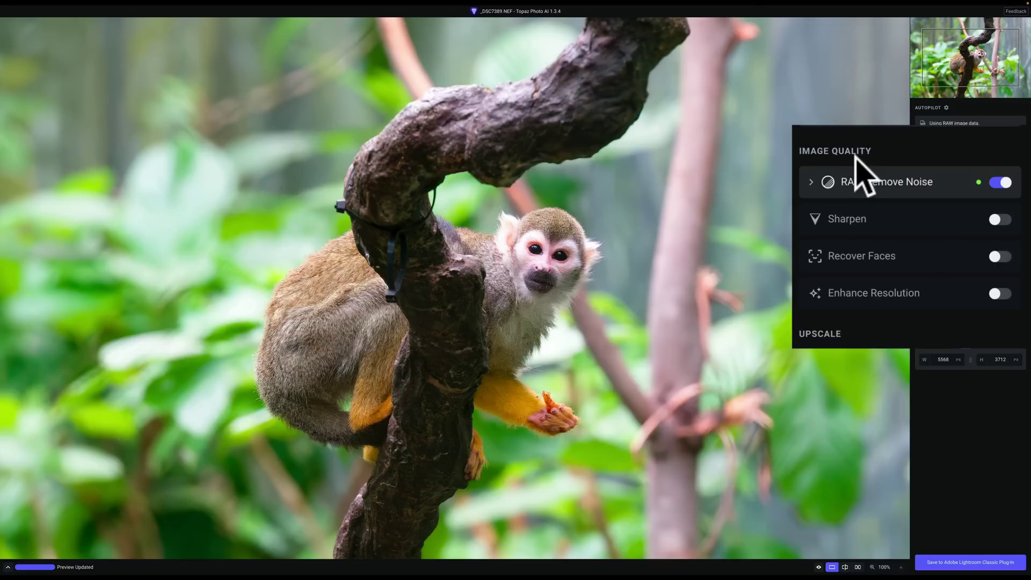
Set RAW Remove Noise Detail to 1 and toggle the noisy original view for comparison
click(811, 183)
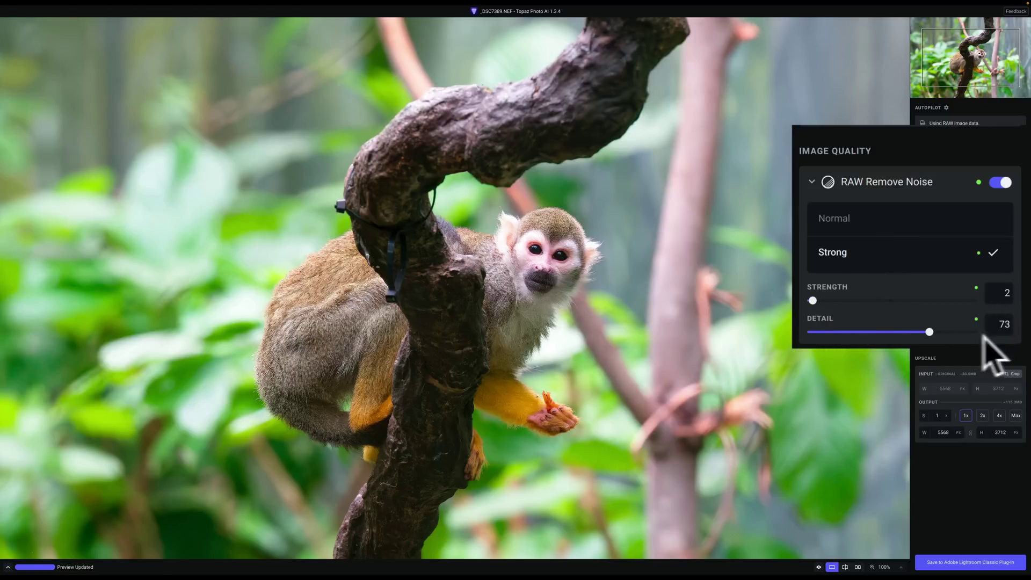
drag(929, 332, 810, 333)
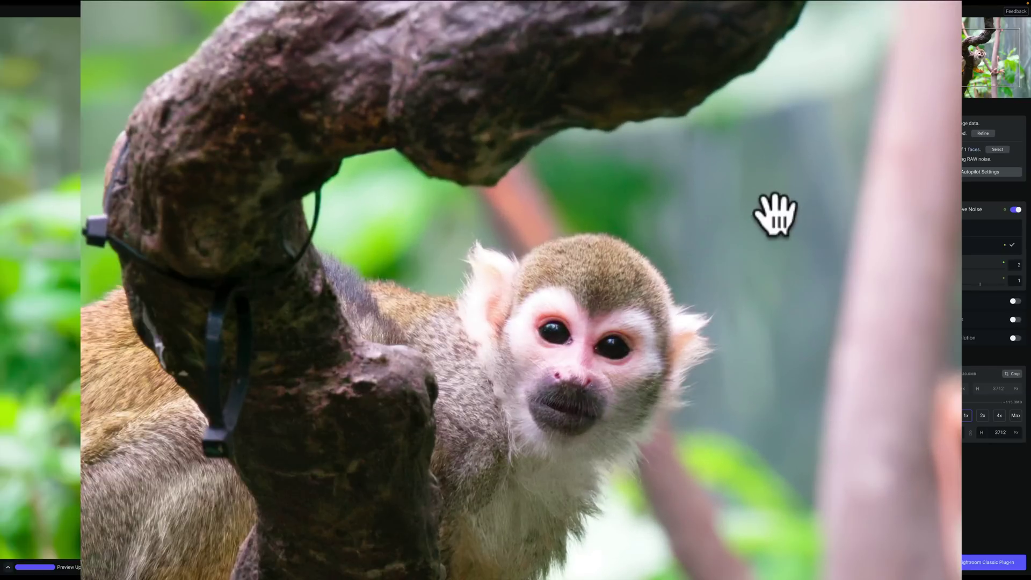
click(631, 195)
click(774, 214)
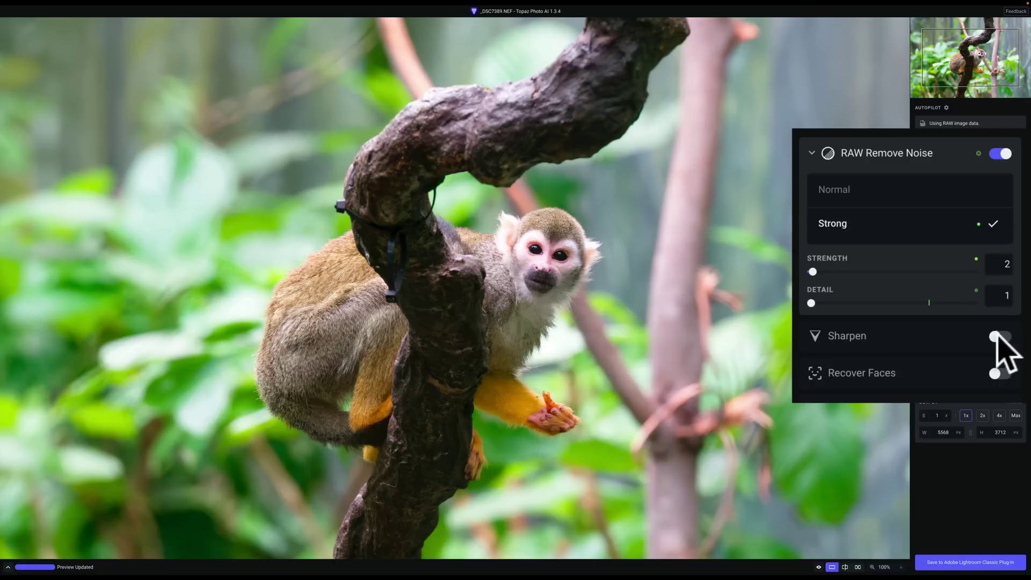
click(998, 337)
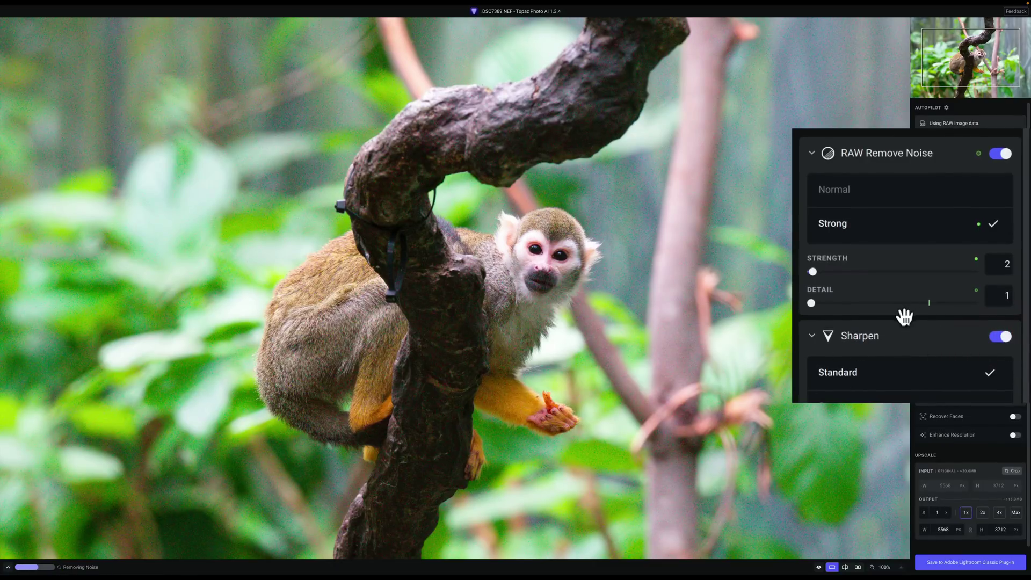
click(814, 155)
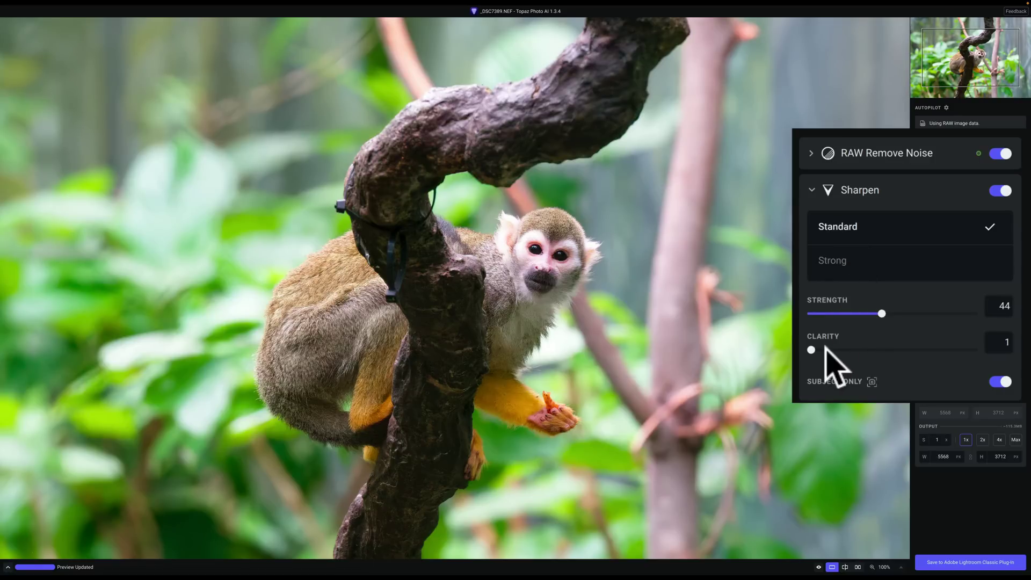
mouse_move(826, 375)
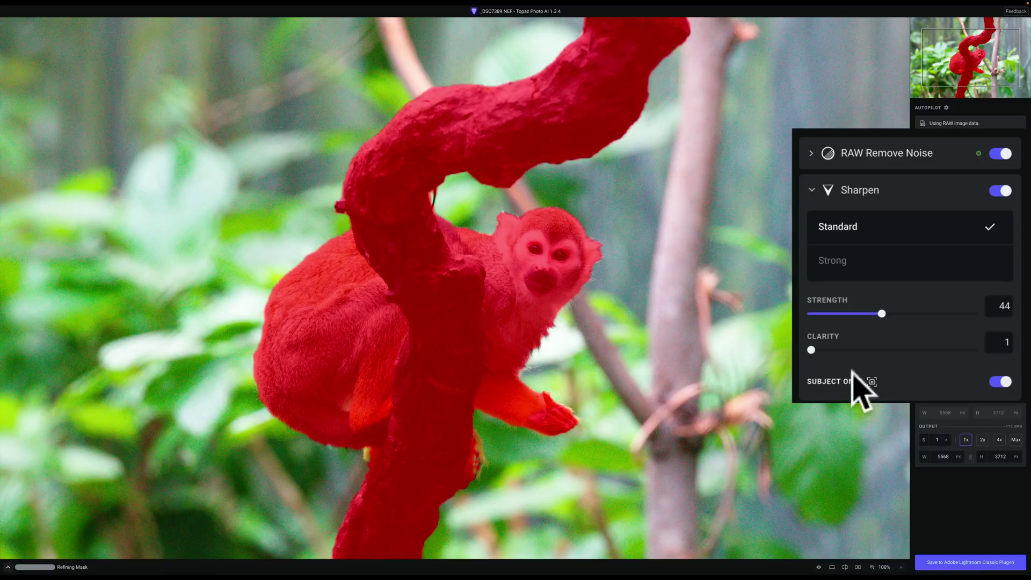
Use the Strong sharpening model at strength 11, applied to the subject only
click(834, 261)
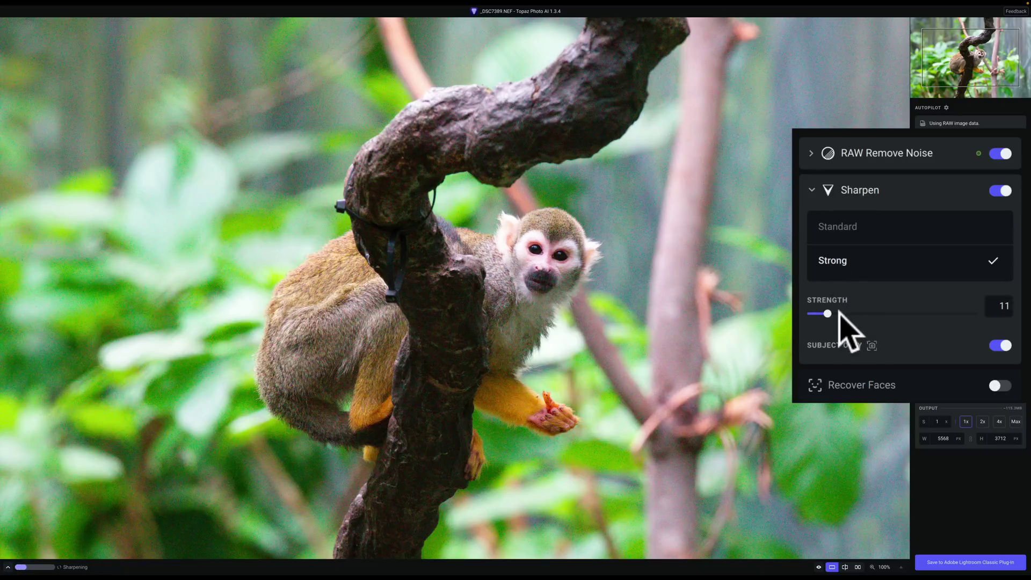
mouse_move(834, 346)
Turn on the Legacy Models toggle in Topaz Photo AI Preferences and save
mouse_move(75, 4)
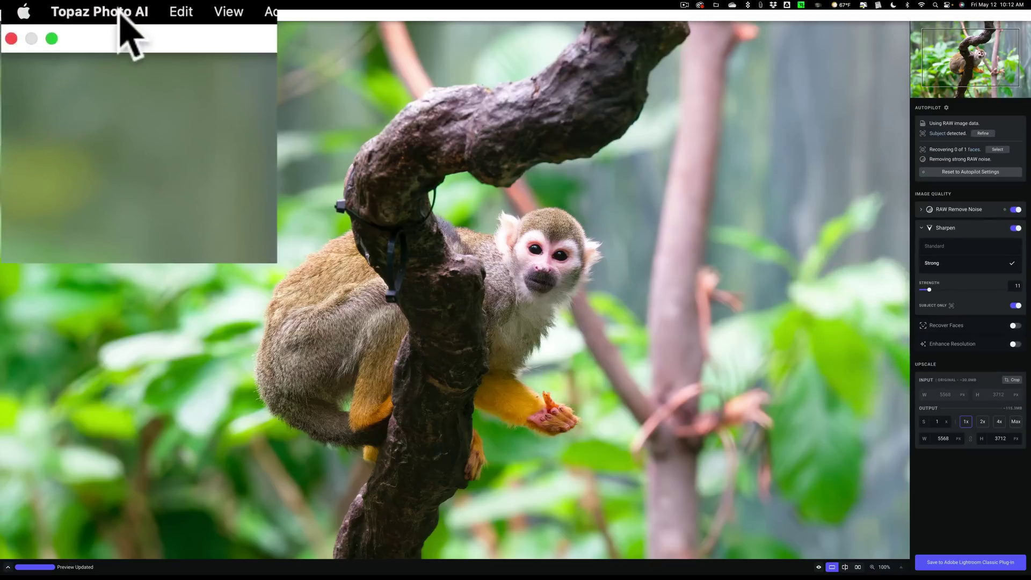
click(81, 8)
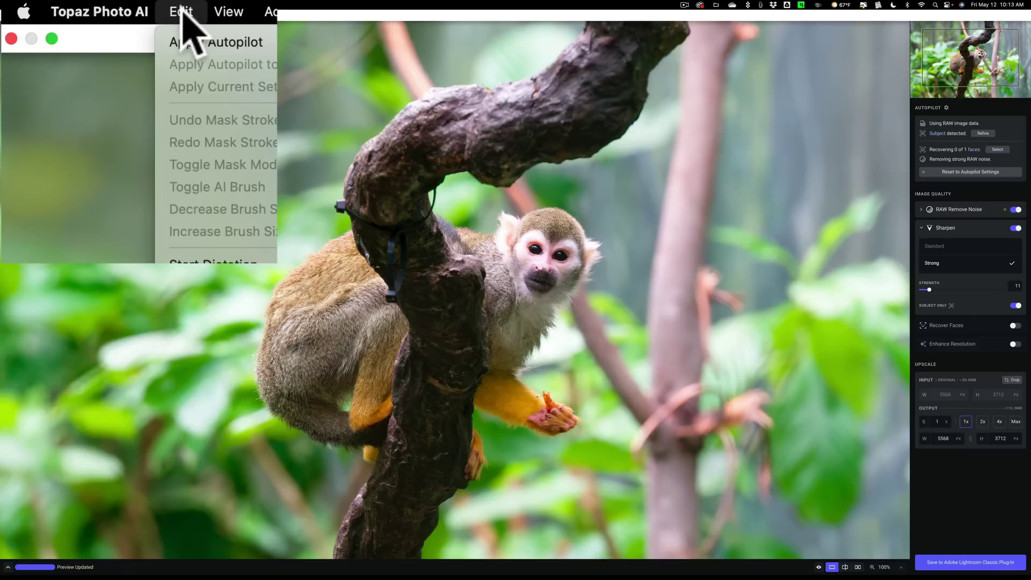
click(110, 80)
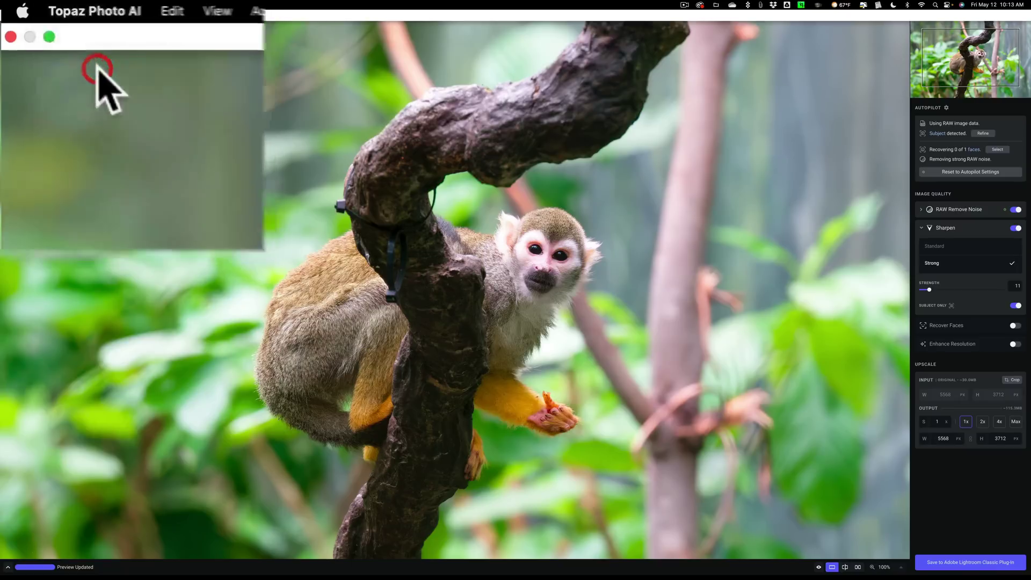
scroll(692, 369, down, 3)
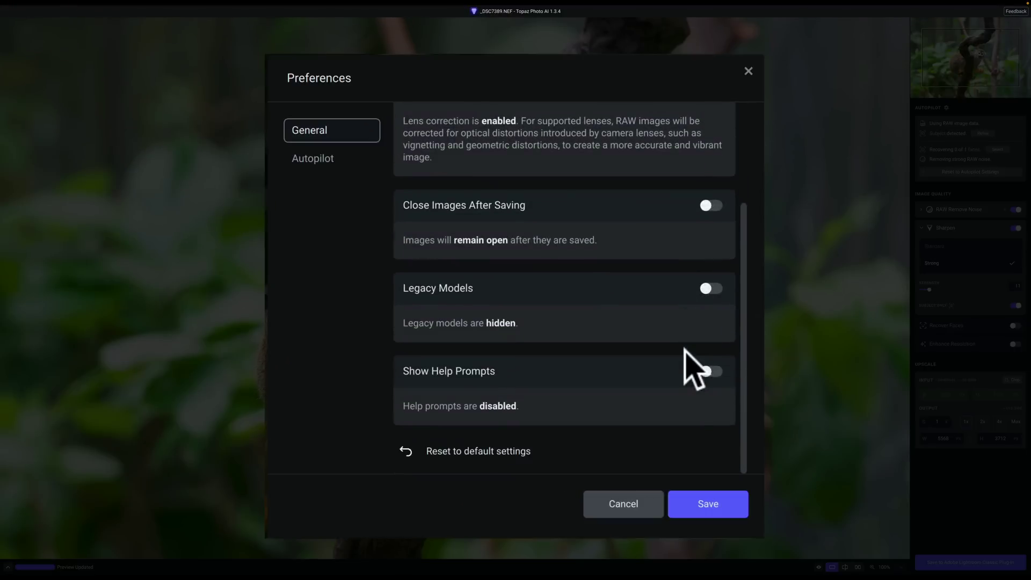
click(716, 290)
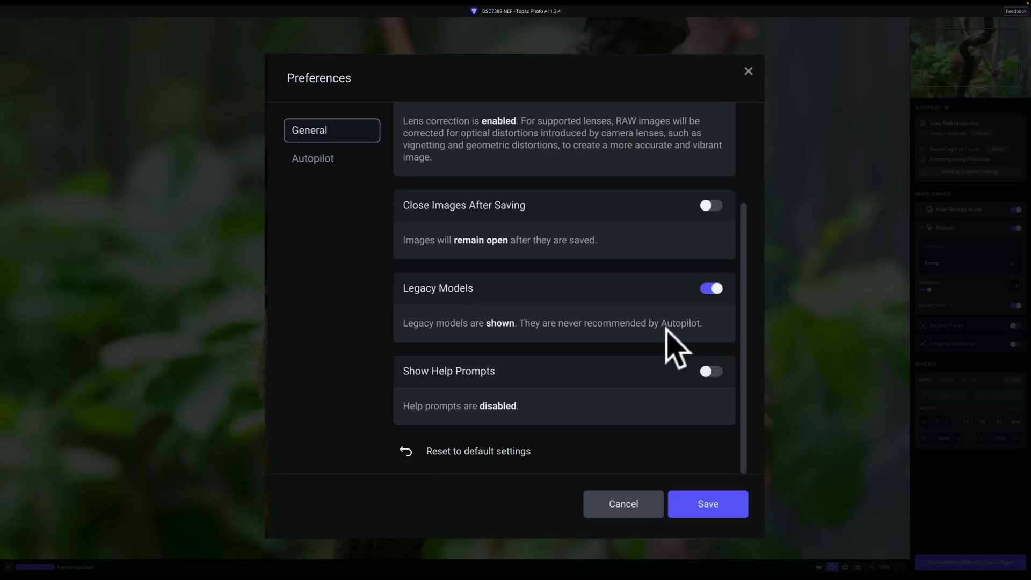
click(696, 510)
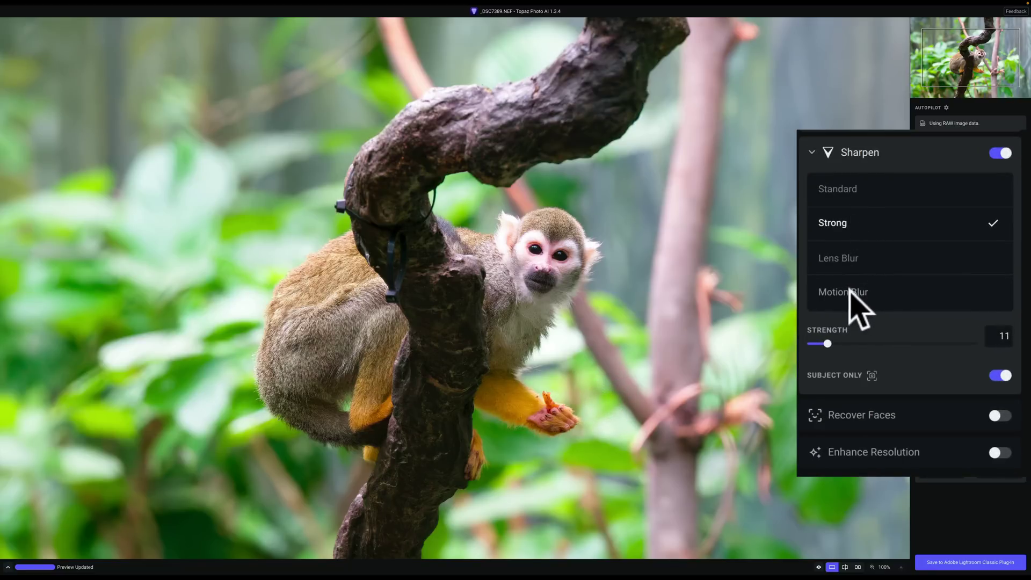
Try Lens Blur sharpening, then switch to Motion Blur at strength 17, clarity 1
click(830, 258)
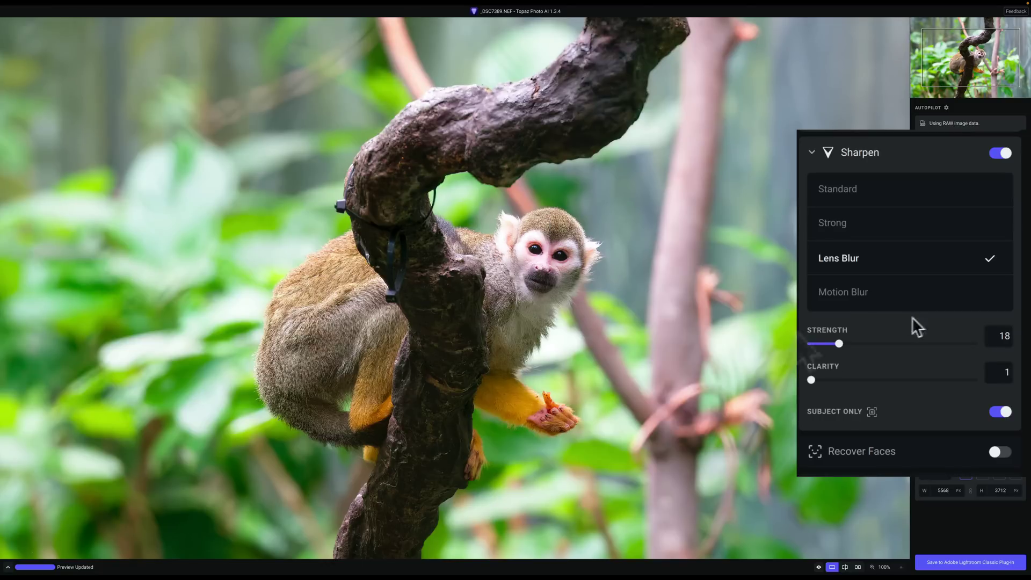
click(843, 290)
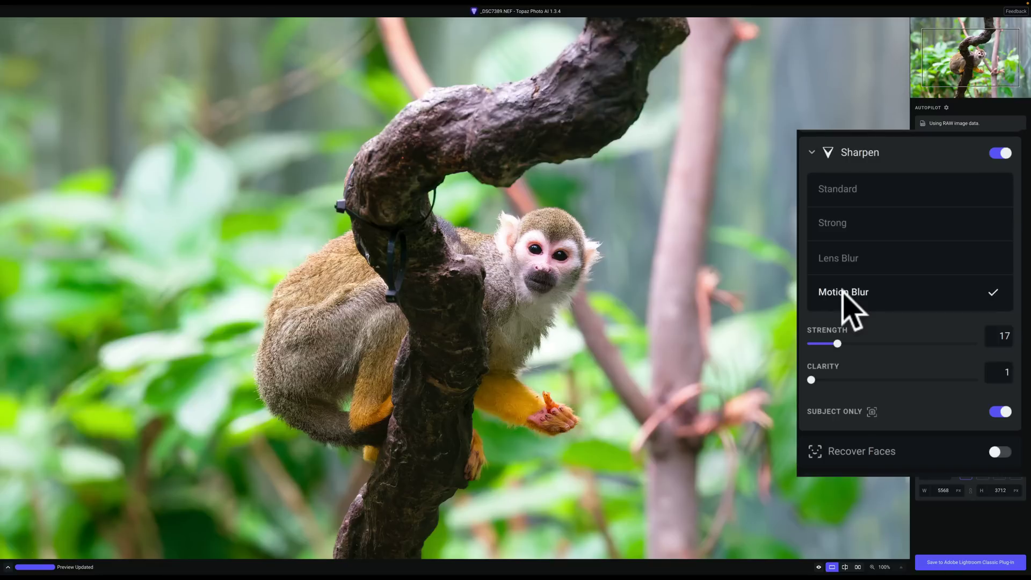
Drag Motion Blur Strength from 17 down to 9 and set Clarity to 15
drag(837, 343, 824, 343)
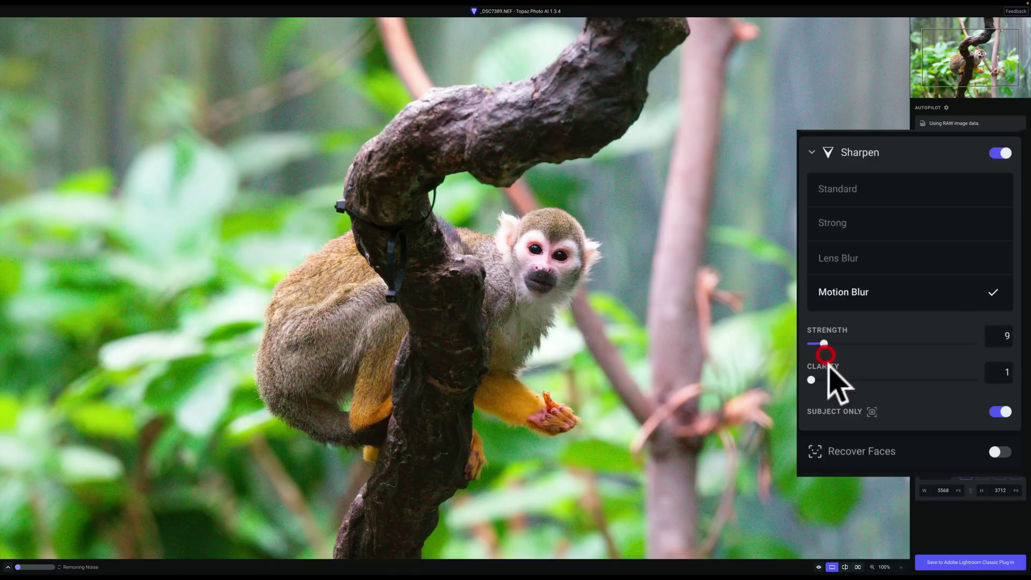
click(833, 380)
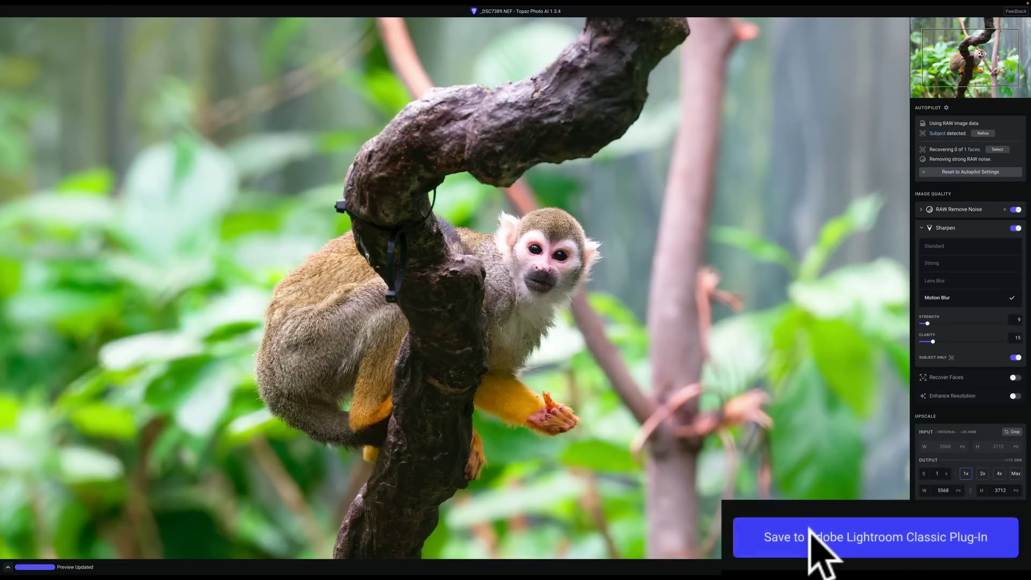
Save the edited photo to Lightroom Classic as _DSC7389.dng
click(829, 541)
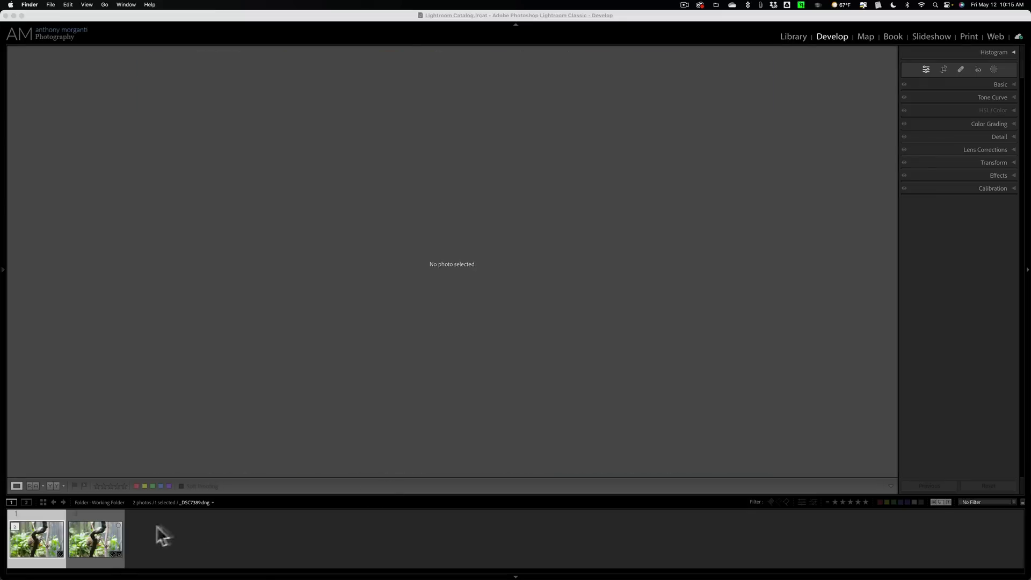
Compare the original NEF with _DSC7389.dng at 1:1 under file info, ending at Fit
click(95, 545)
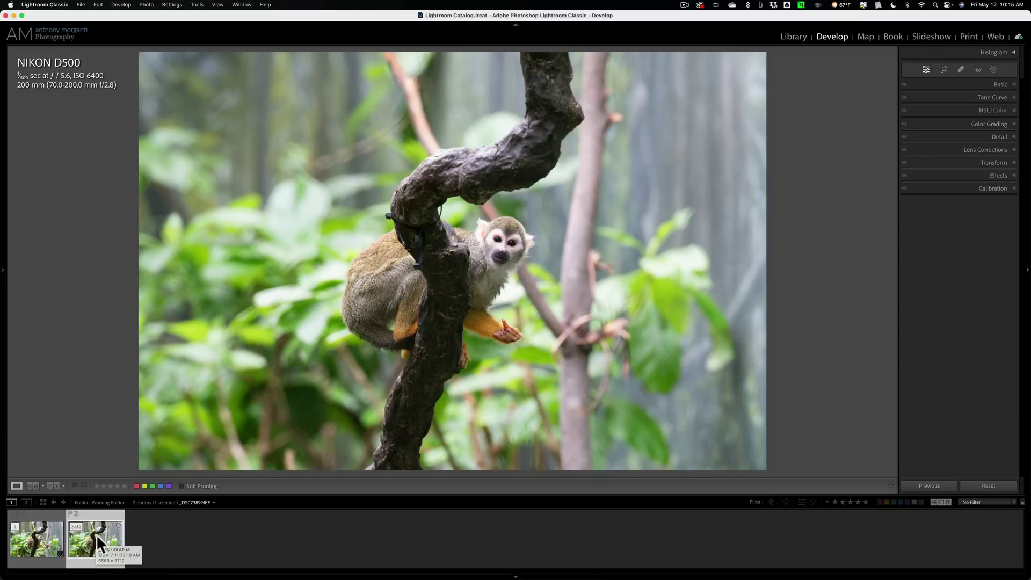
key(i)
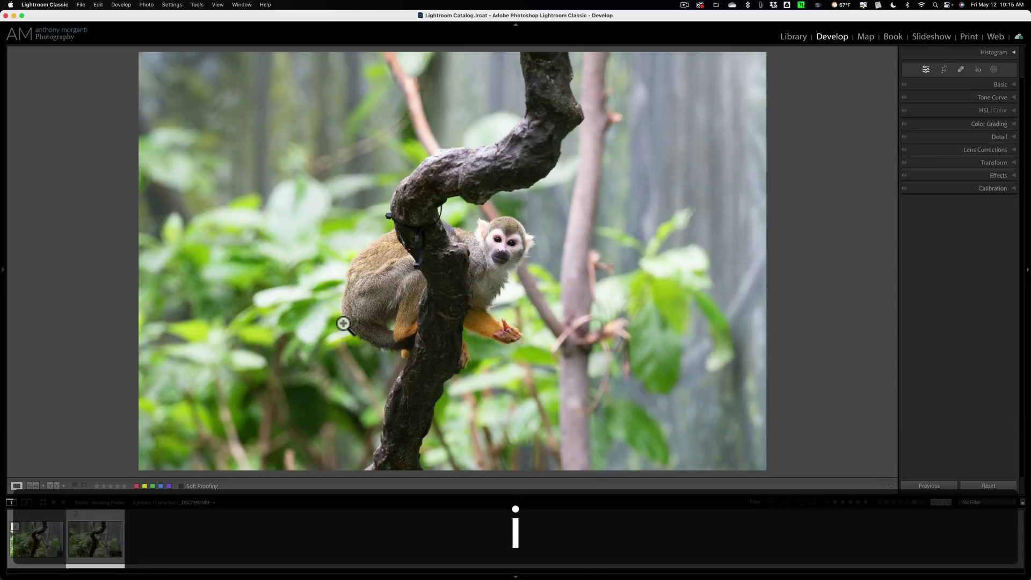
click(517, 235)
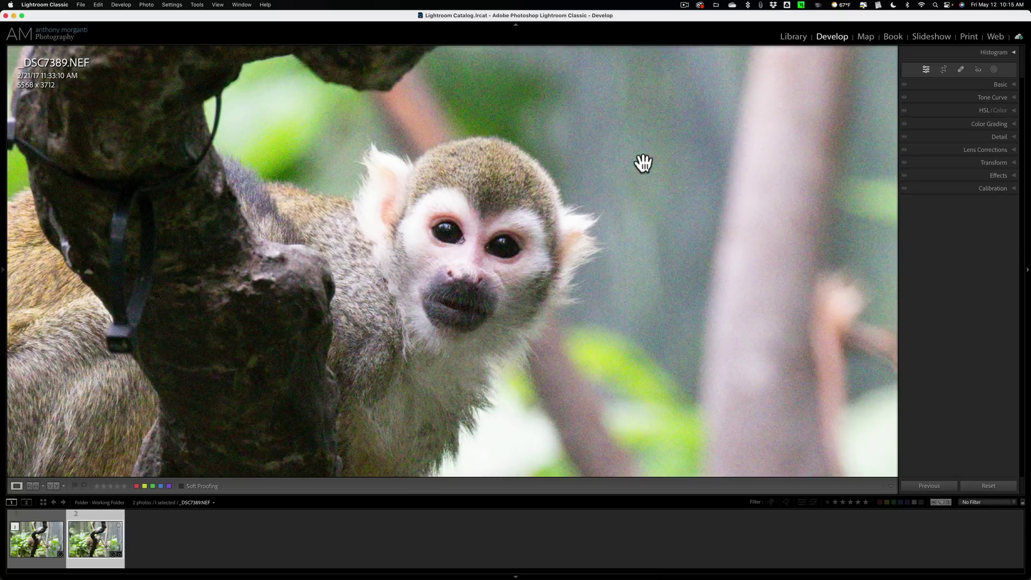
click(36, 537)
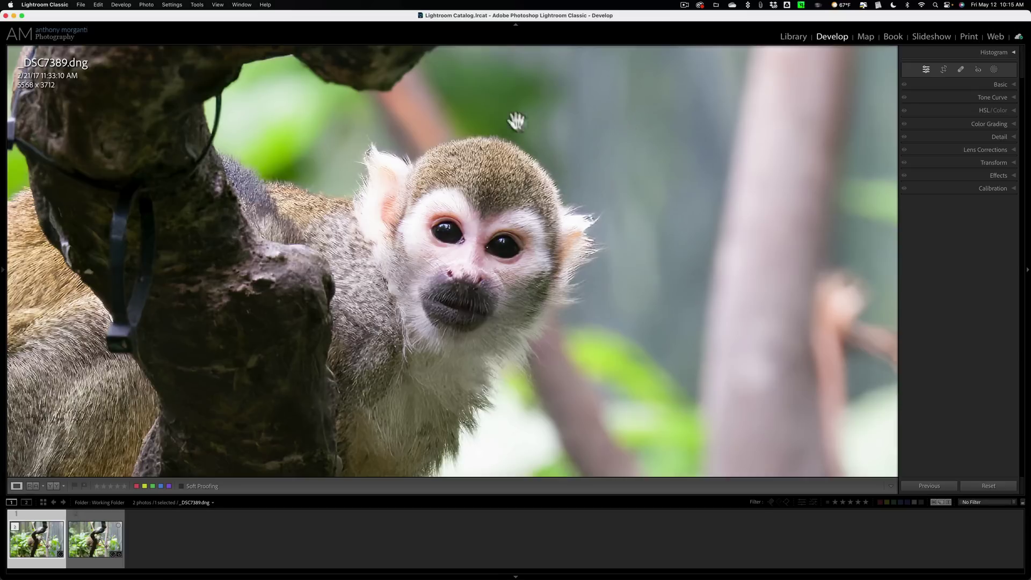
click(492, 194)
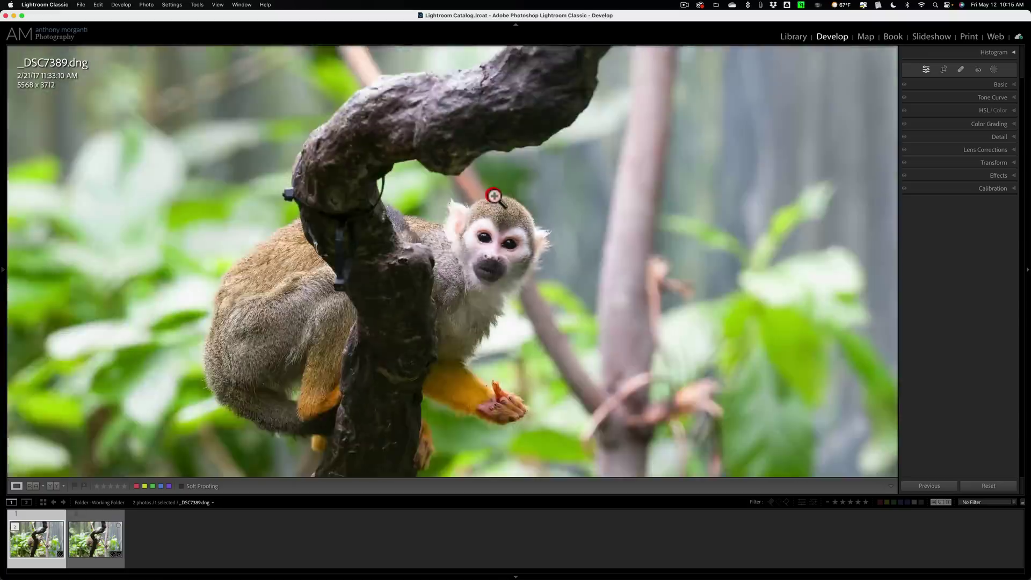